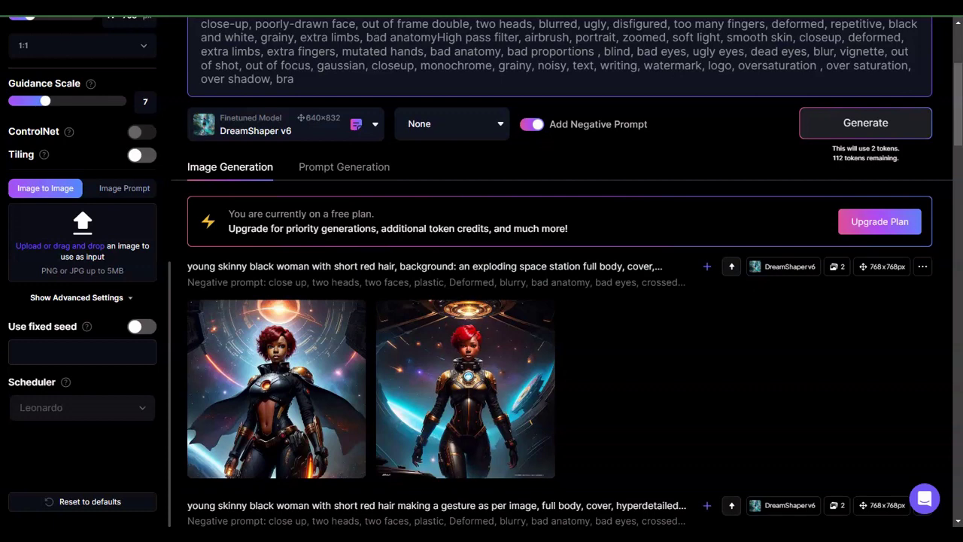
- Copy seed 930514432 from the exploding space station generation and paste it in as the fixed seed
mouse_move(64, 336)
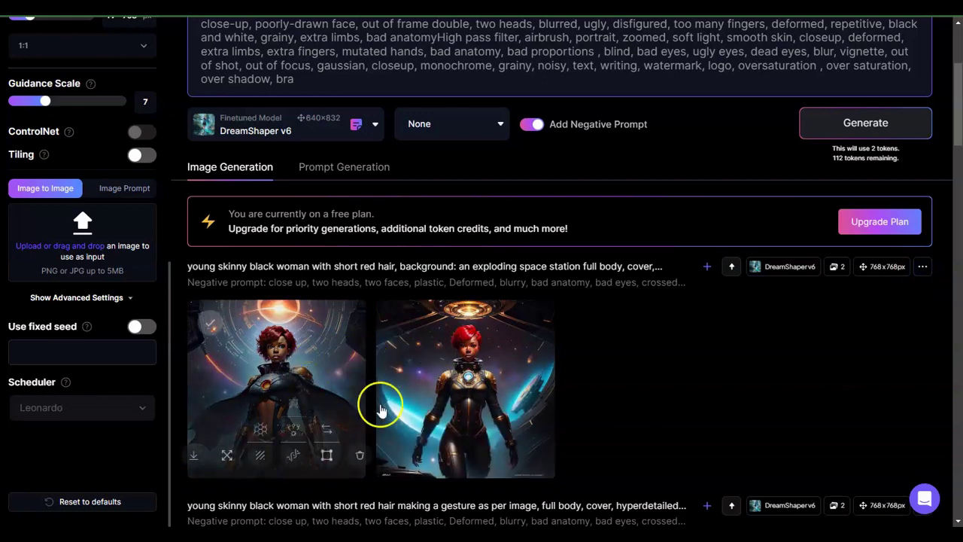
left_click(923, 273)
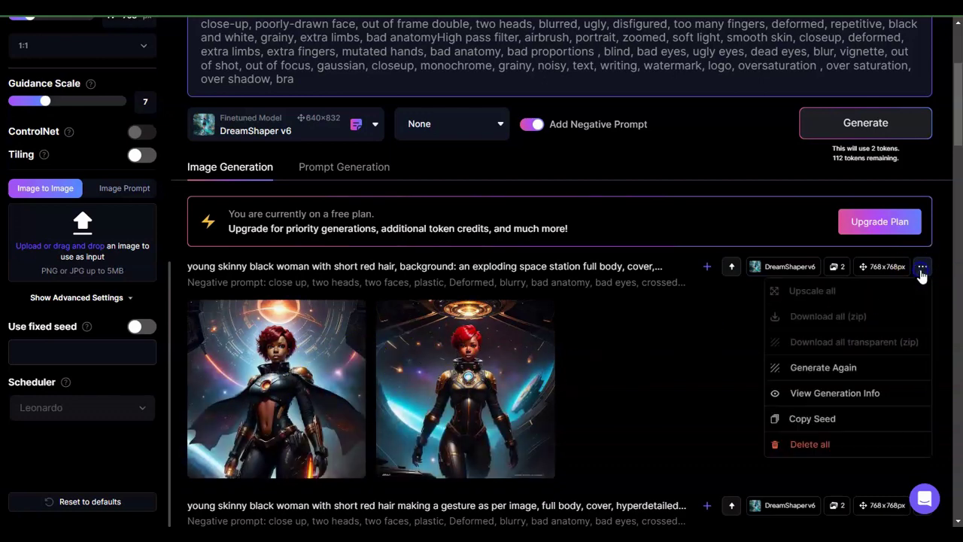
left_click(817, 426)
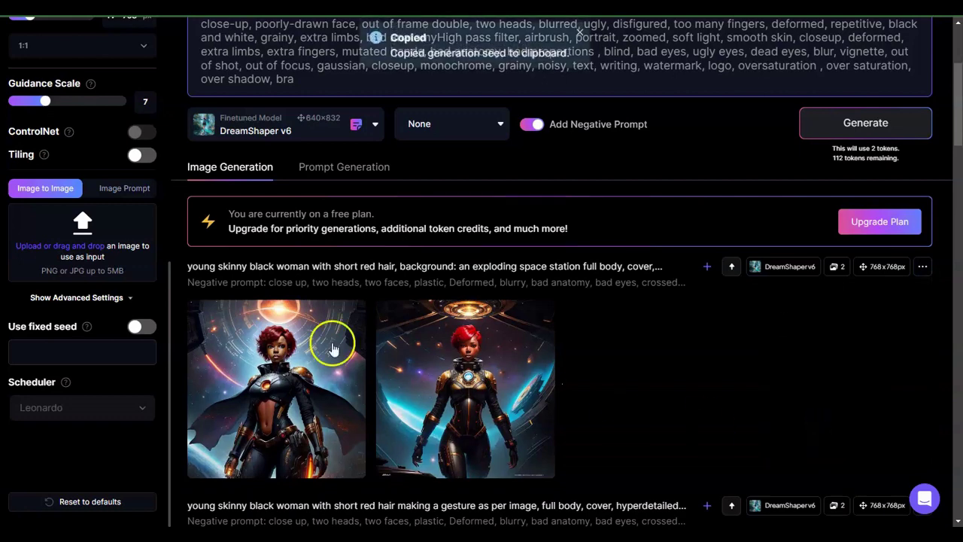
left_click(143, 327)
left_click(67, 350)
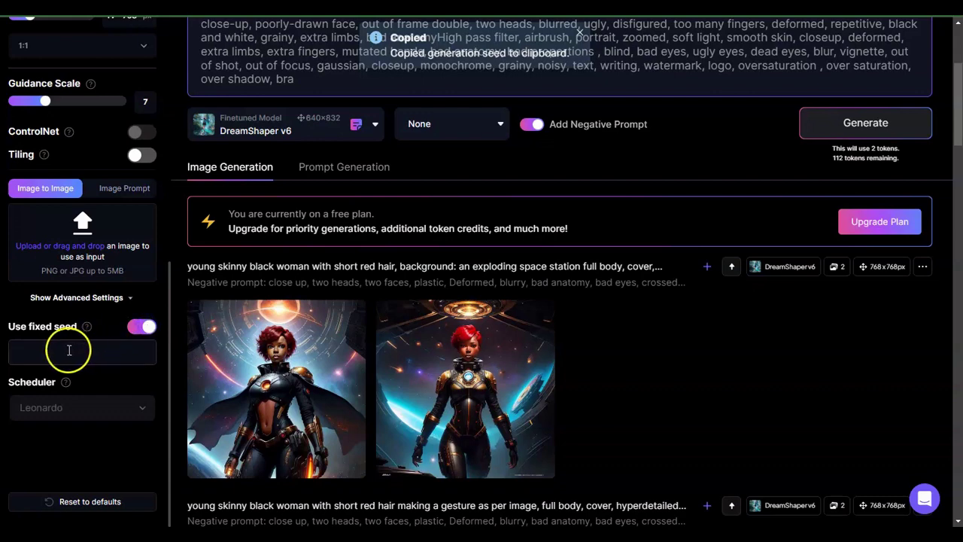
type("930514432")
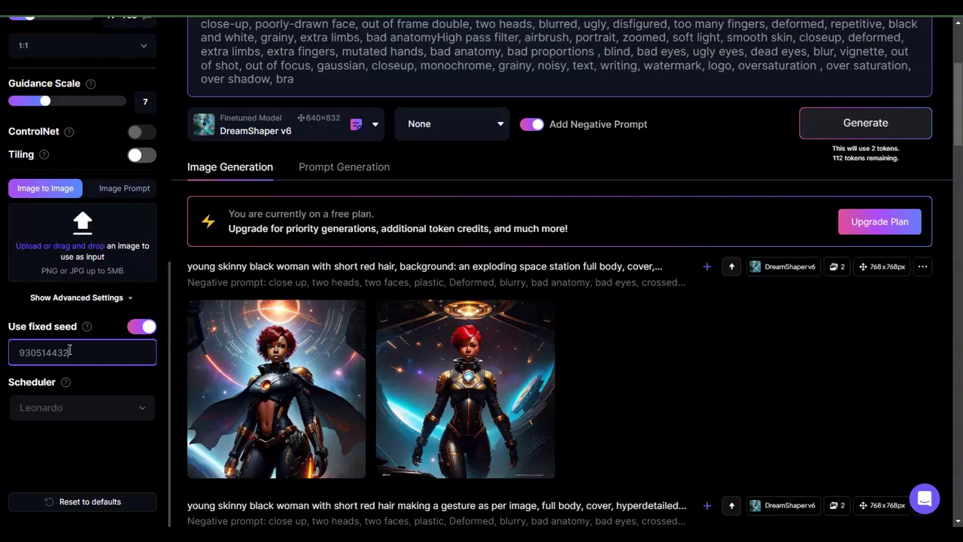
mouse_move(282, 315)
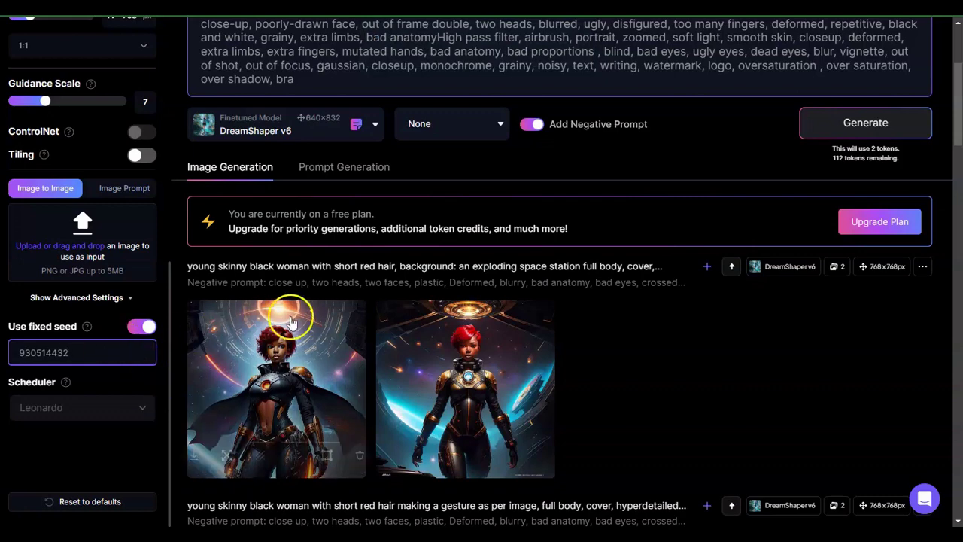
- Regenerate the exploding space station prompt and compare the new pair with the original images
left_click(822, 139)
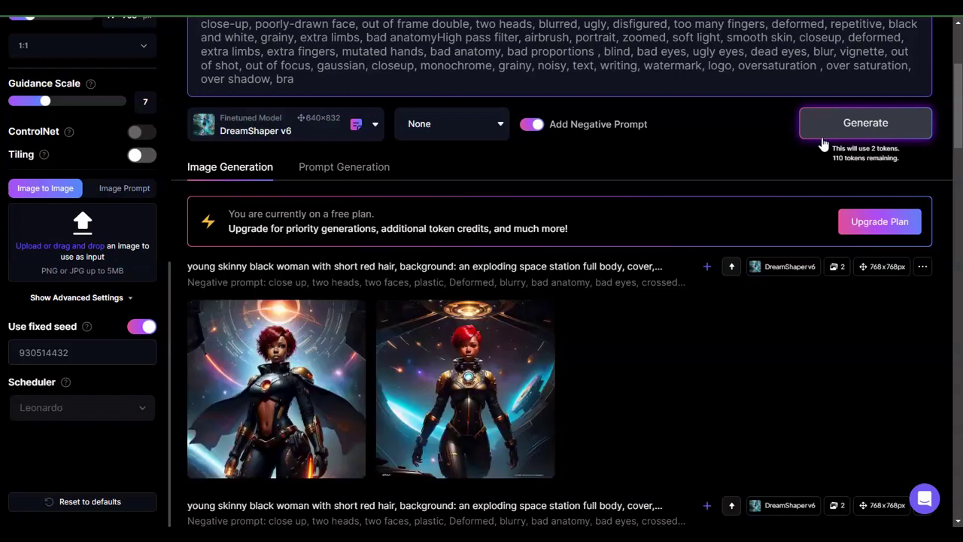
left_click_drag(959, 107, 959, 145)
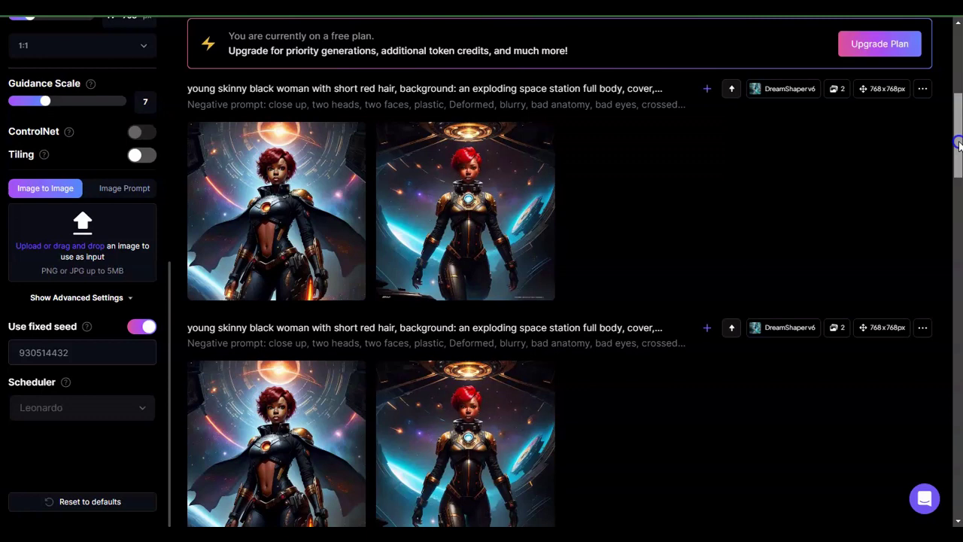
left_click_drag(959, 145, 959, 140)
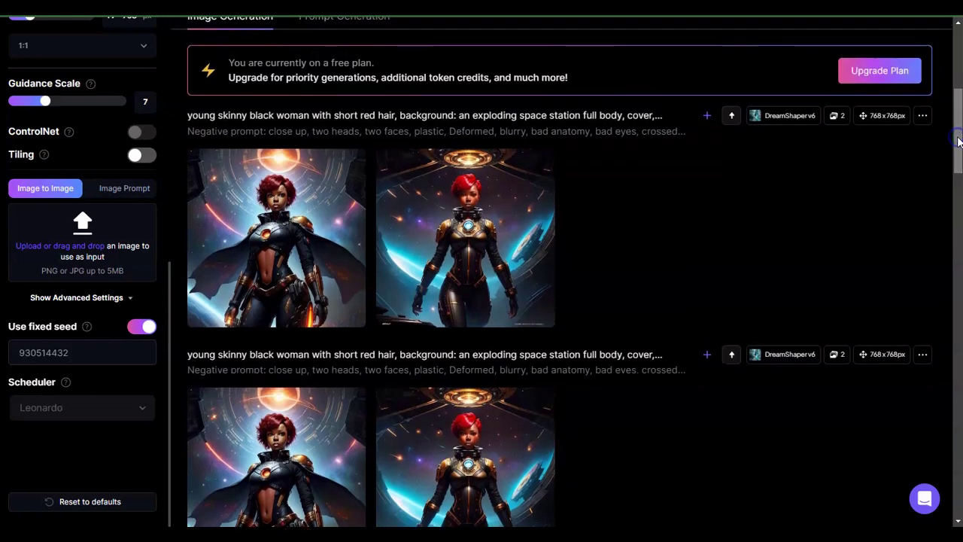
left_click(949, 130)
- Replace 'space station' in the prompt with 'planet spewing with lava' and generate
left_click(953, 64)
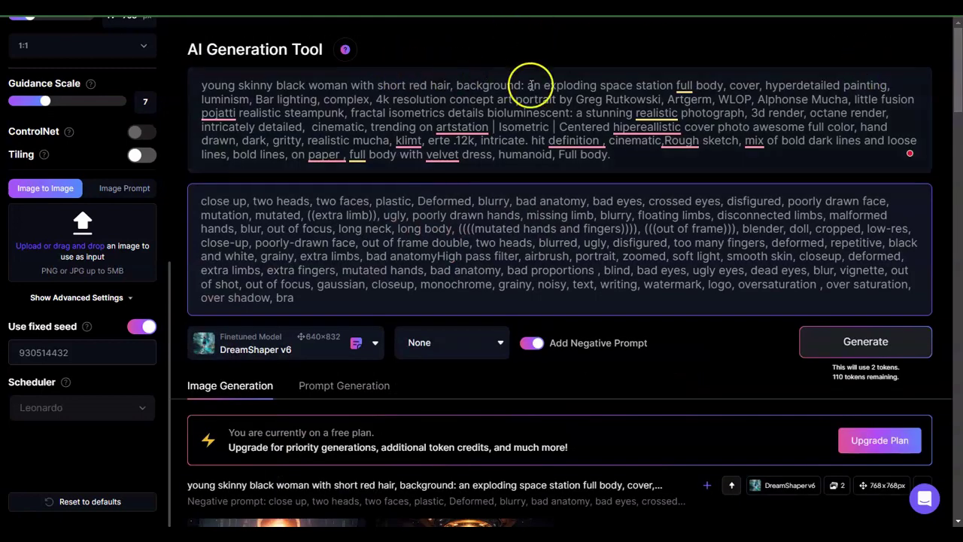
left_click(674, 84)
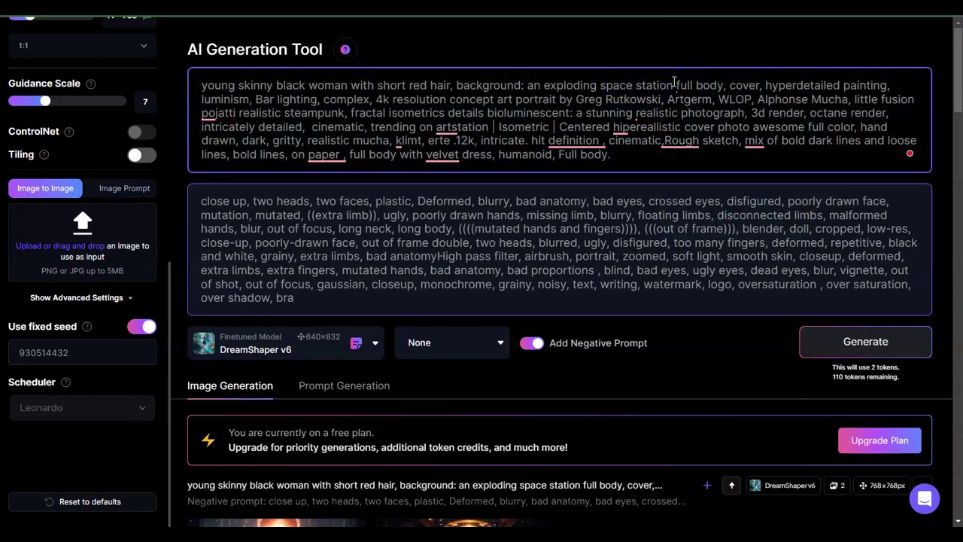
type(",")
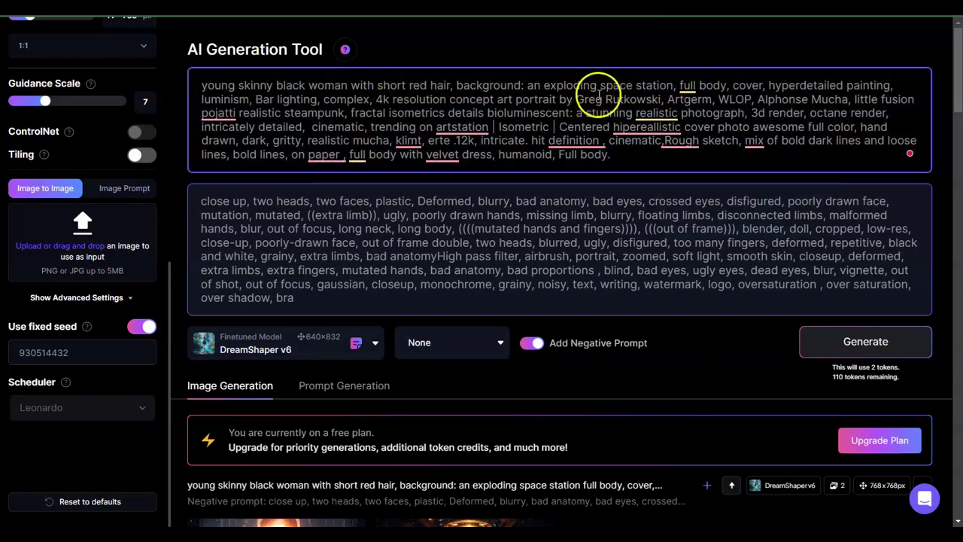
key("BackSpace")
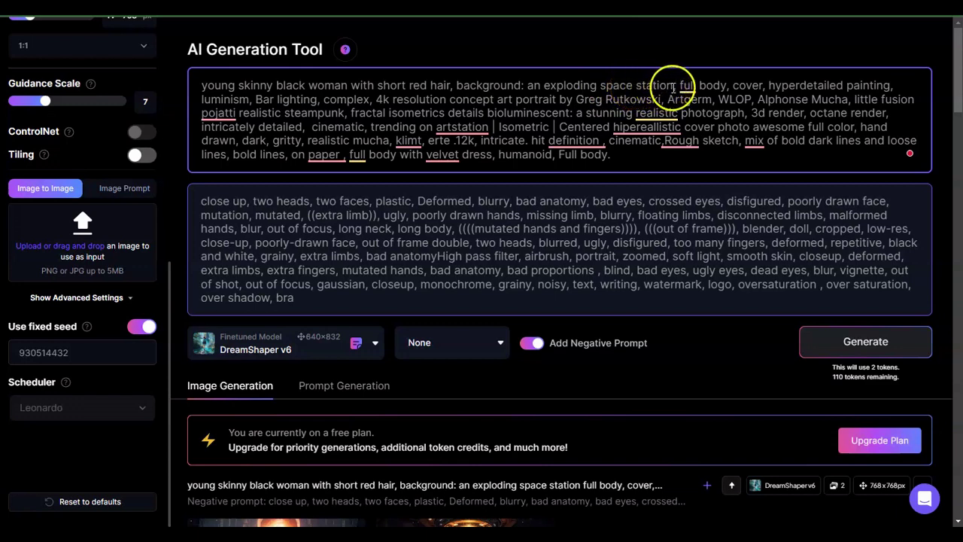
left_click_drag(673, 87, 600, 86)
type("planet")
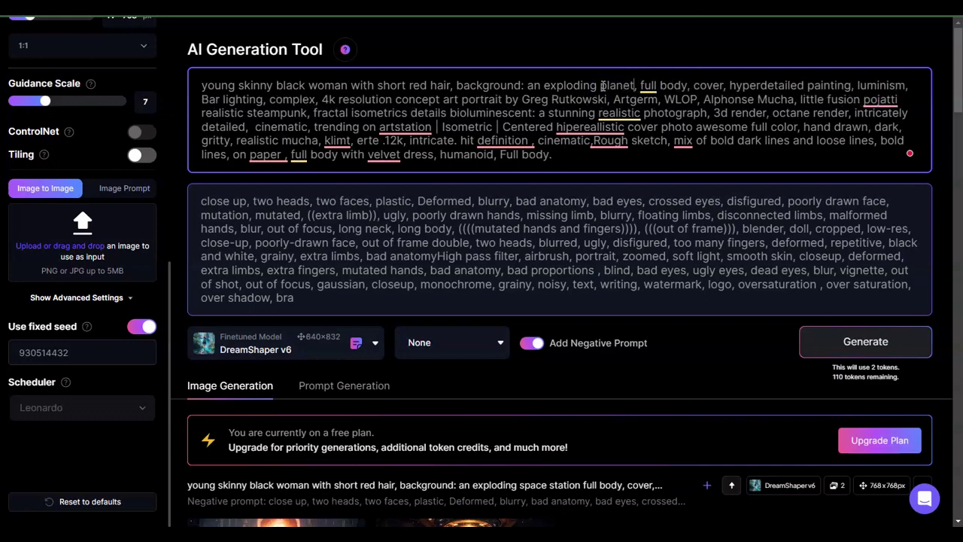
type(" spew")
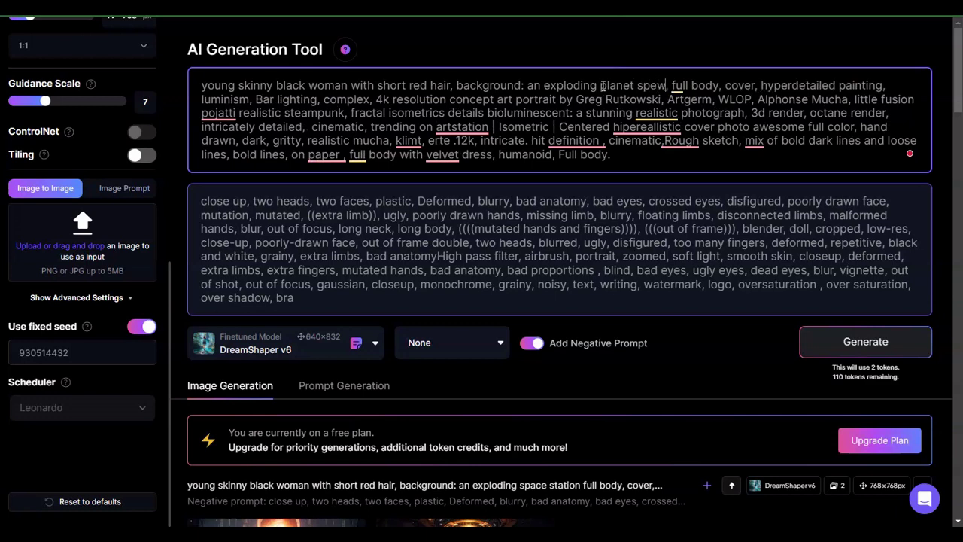
type("i")
type("ng with lav")
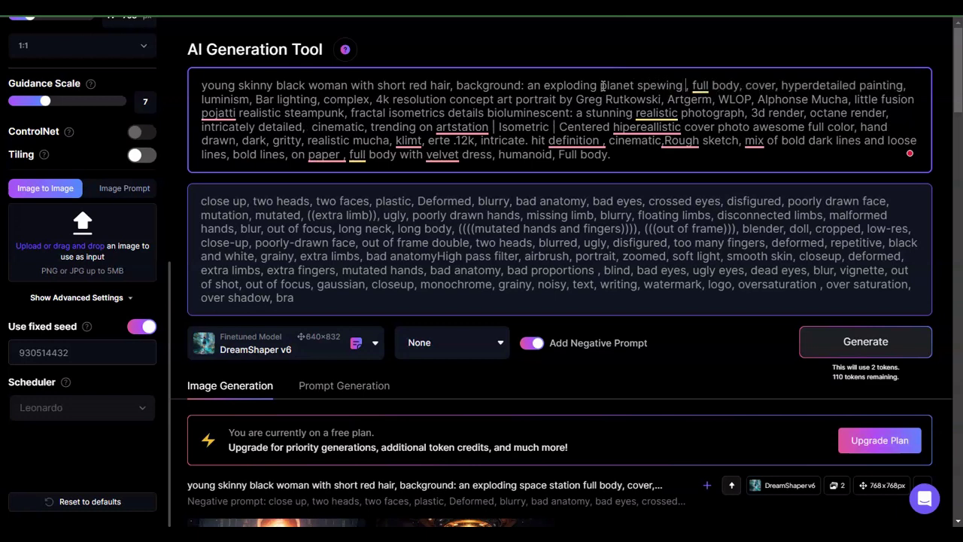
type("a")
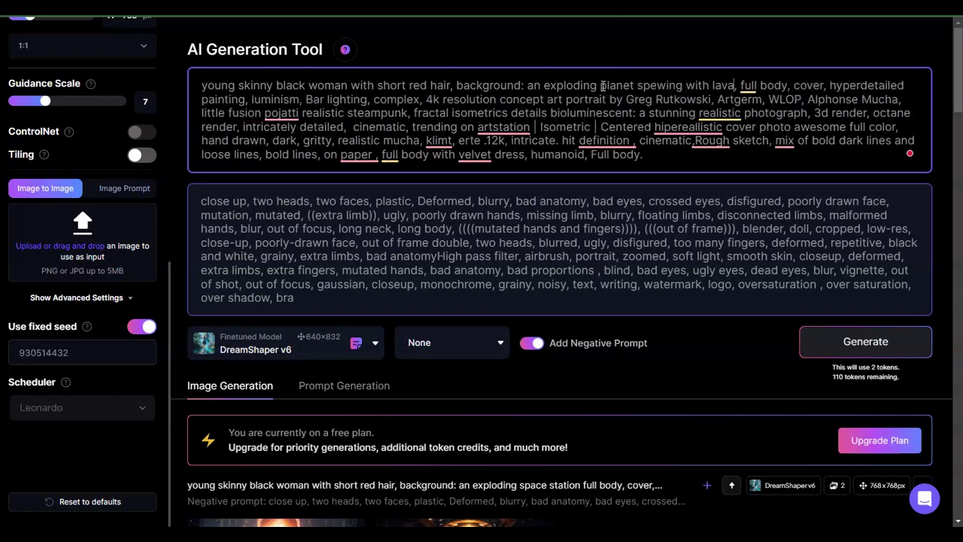
left_click(893, 345)
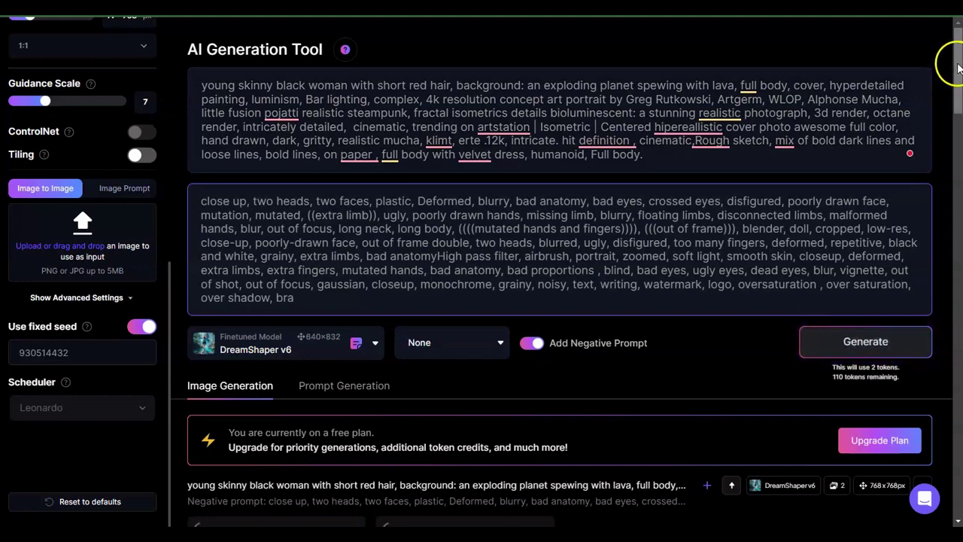
left_click_drag(959, 65, 959, 178)
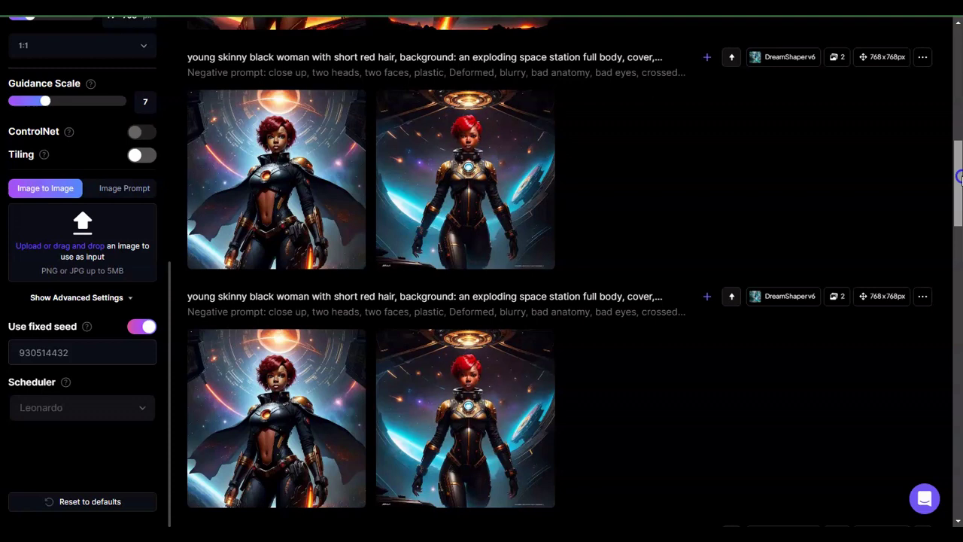
scroll(959, 176, "up", 3)
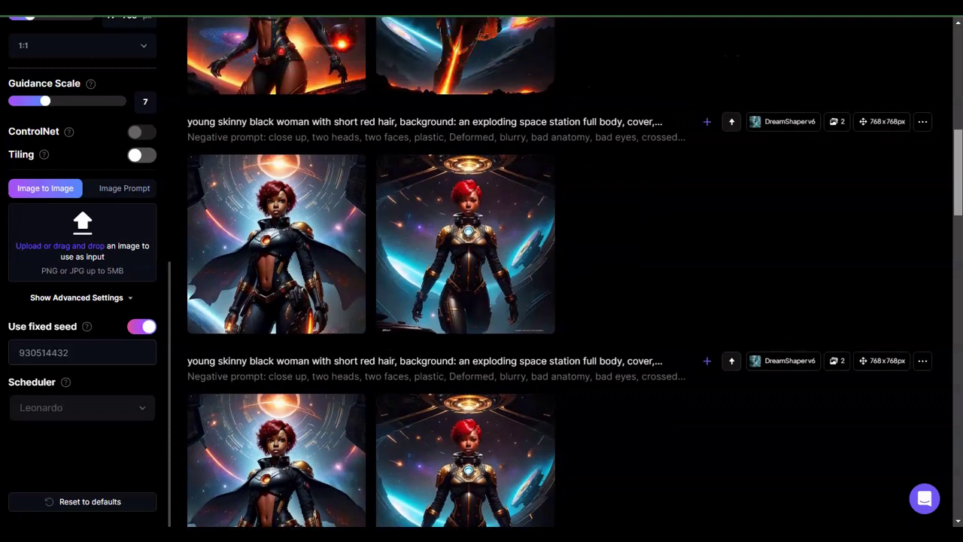
scroll(959, 176, "up", 2)
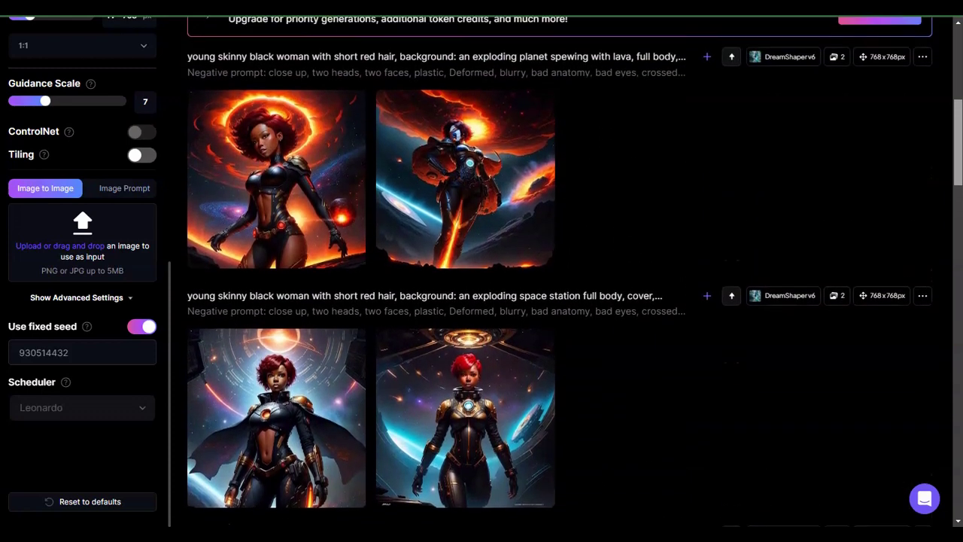
scroll(959, 176, "up", 1)
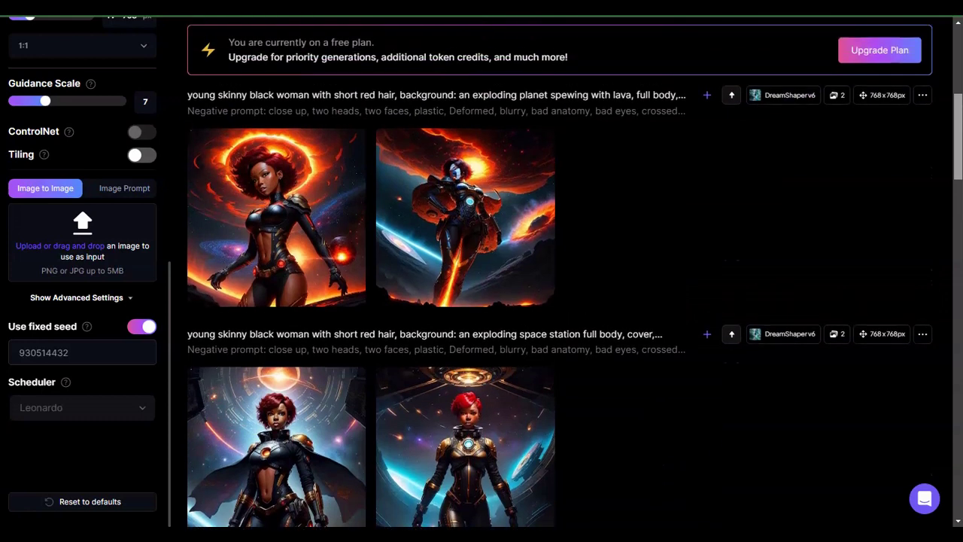
scroll(959, 176, "down", 1)
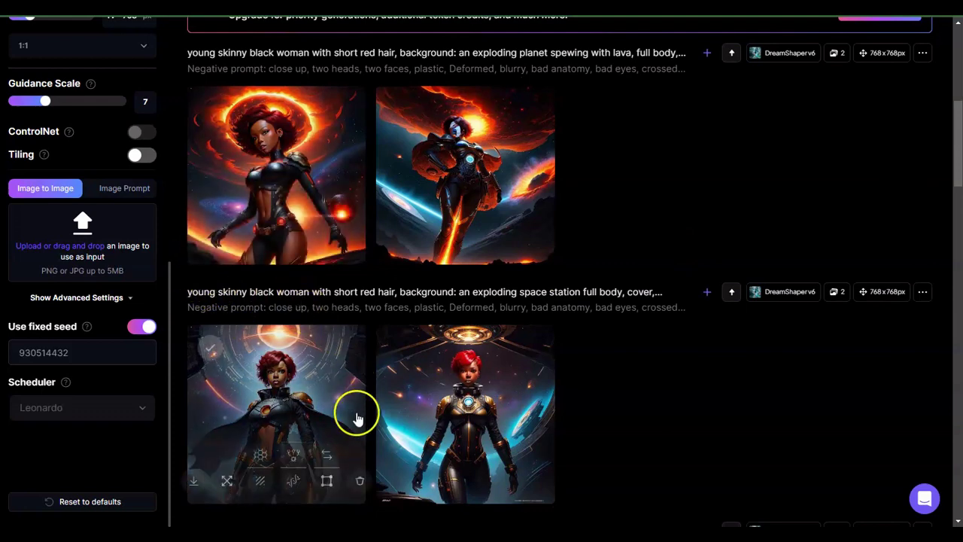
mouse_move(503, 433)
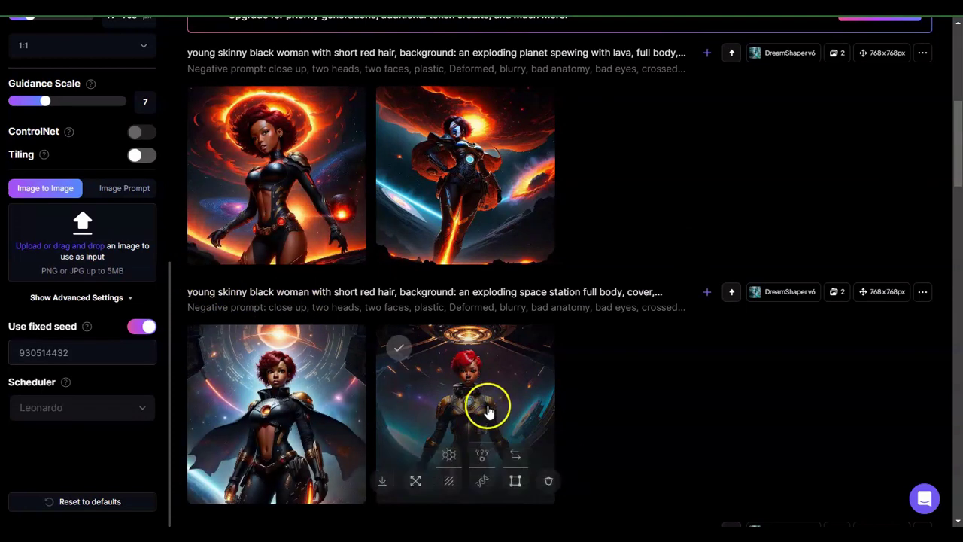
mouse_move(481, 256)
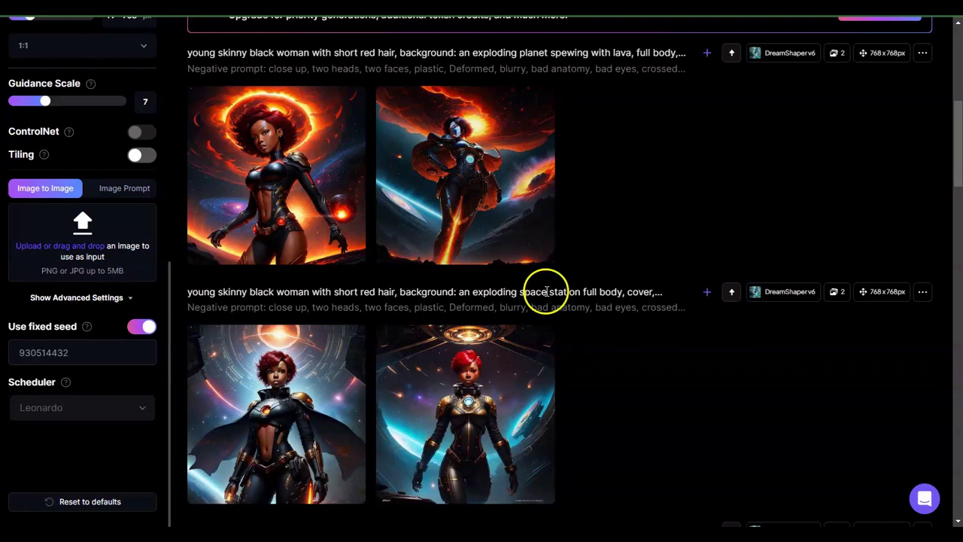
mouse_move(551, 448)
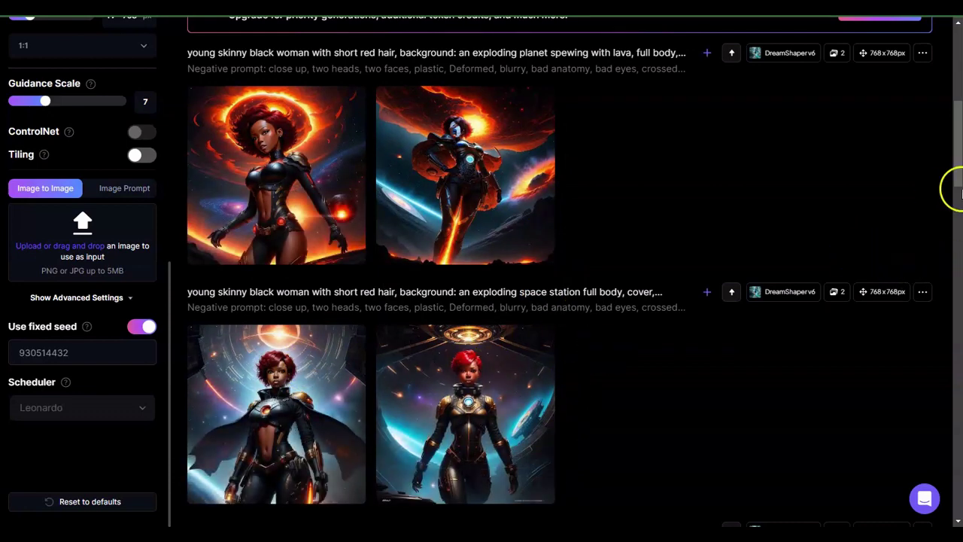
left_click_drag(959, 173, 959, 170)
- Swap the lava planet wording for 'a large moon seen through the glass of a space station' and generate
scroll(959, 171, "up", 4)
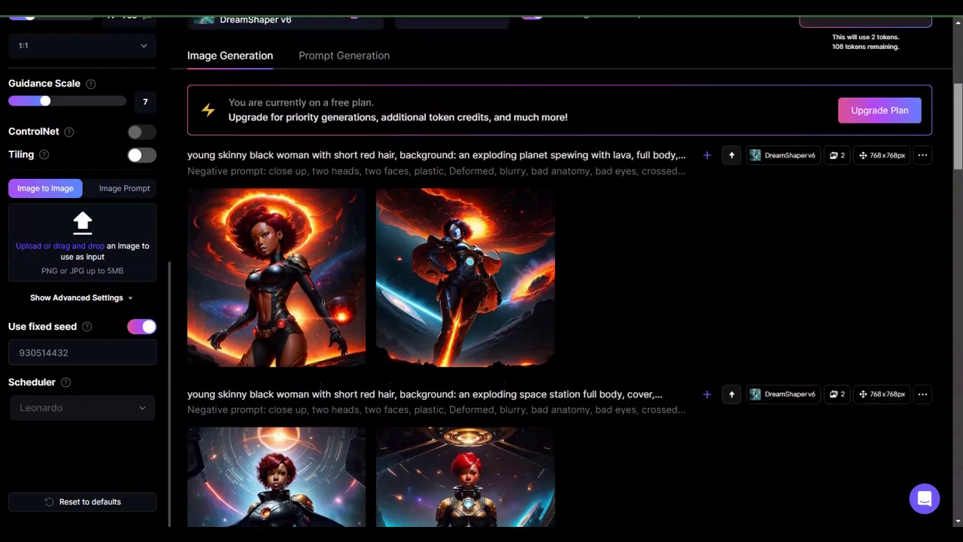
scroll(559, 271, "up", 3)
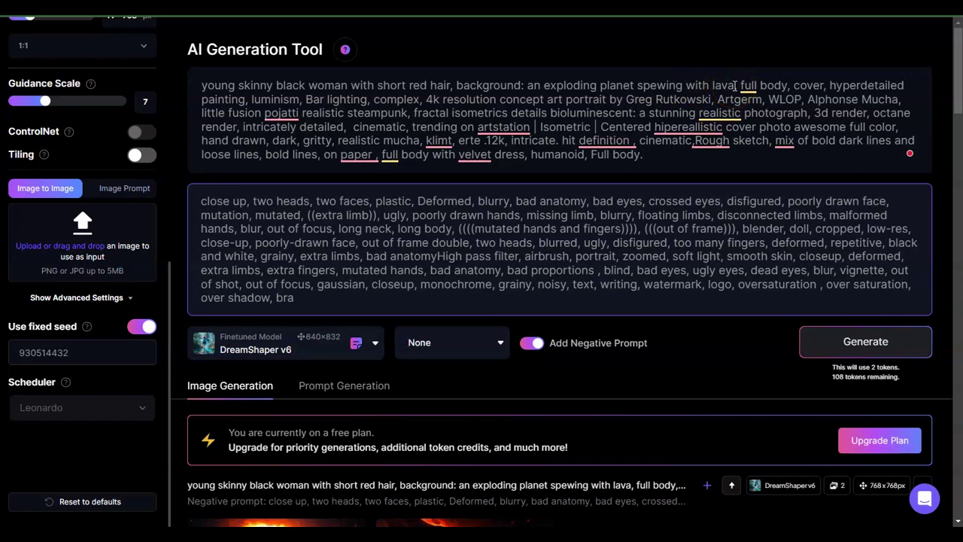
left_click(546, 85)
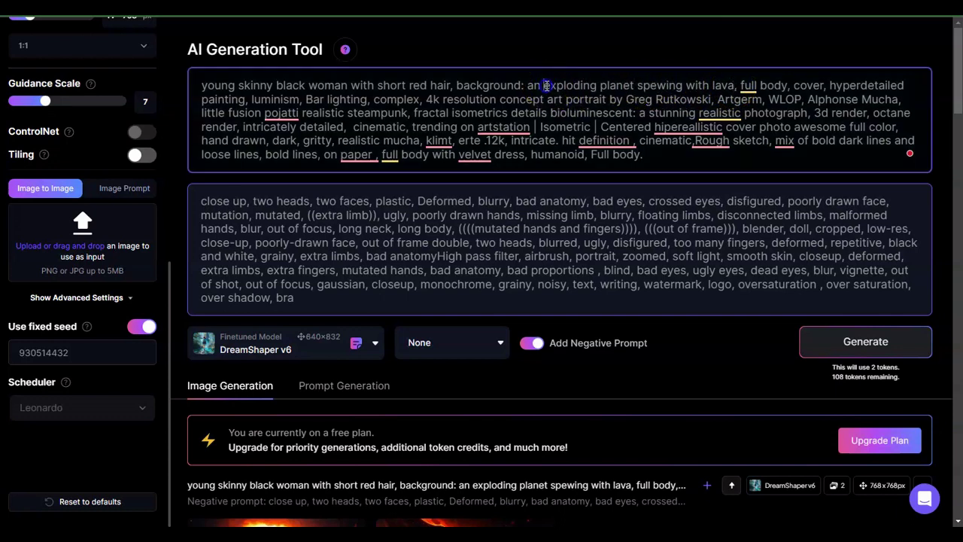
left_click_drag(547, 85, 735, 81)
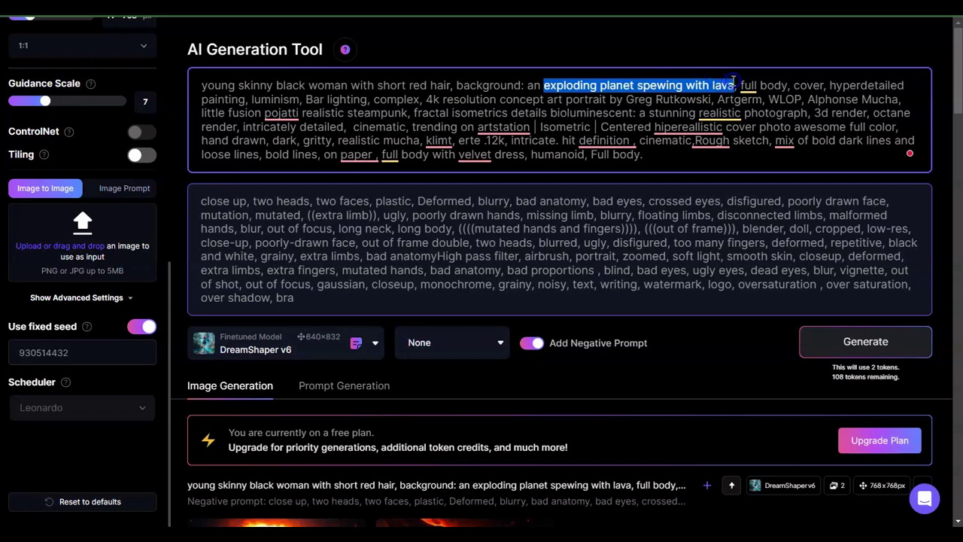
type("a")
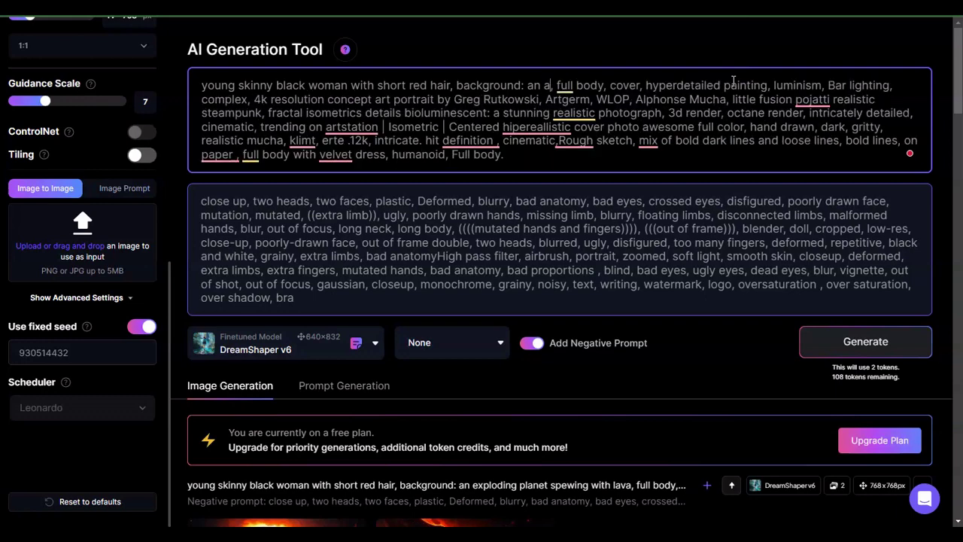
key("BackSpace")
key("BackSpace")
key("BackSpace")
key("BackSpace")
type("a large ")
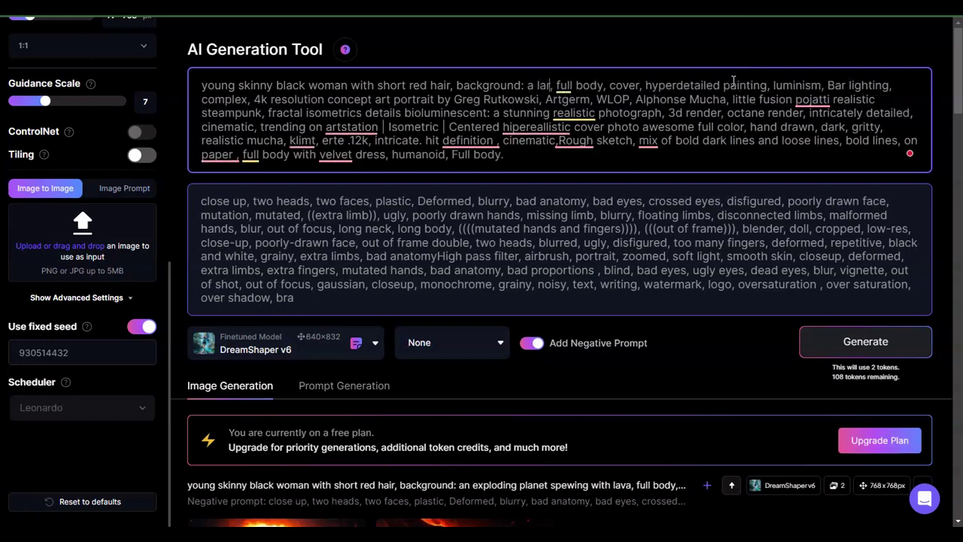
type("moon")
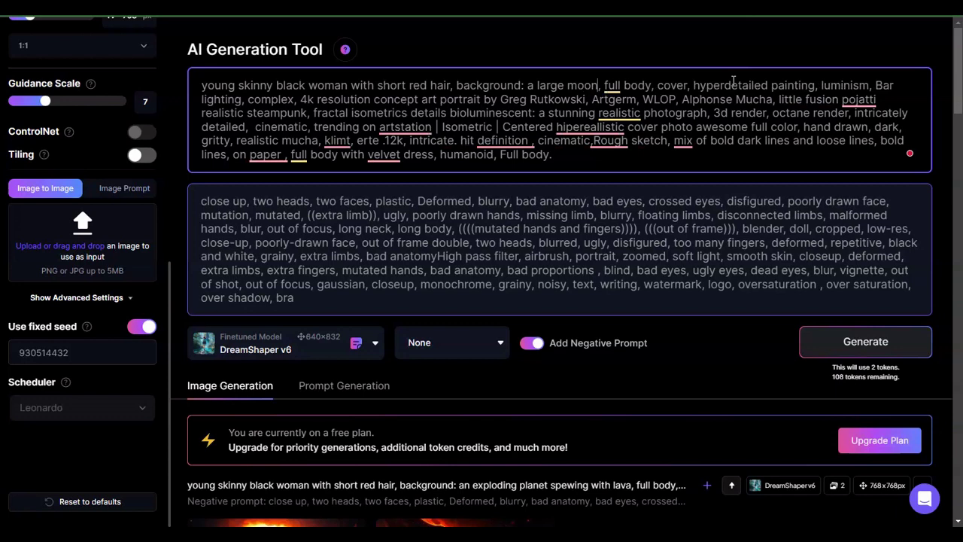
type(" see")
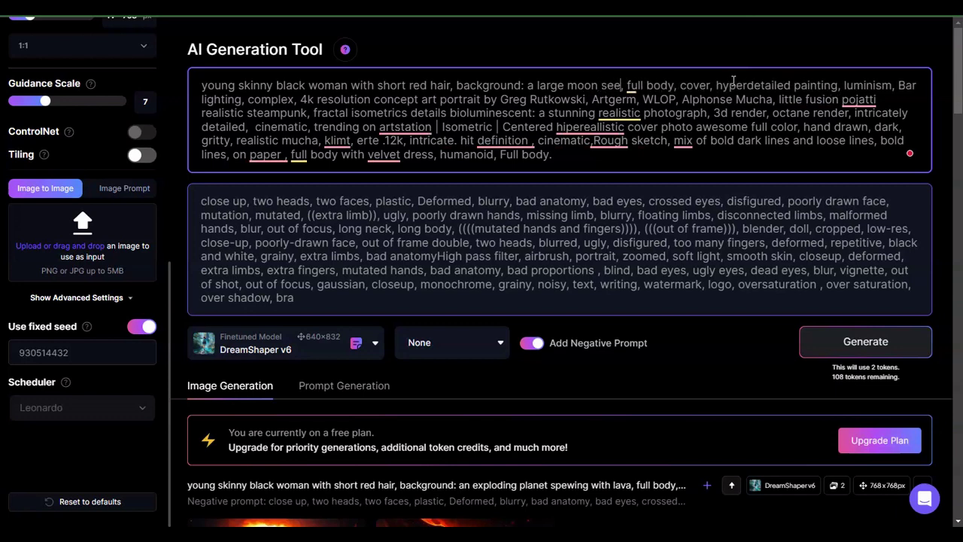
type("n through the")
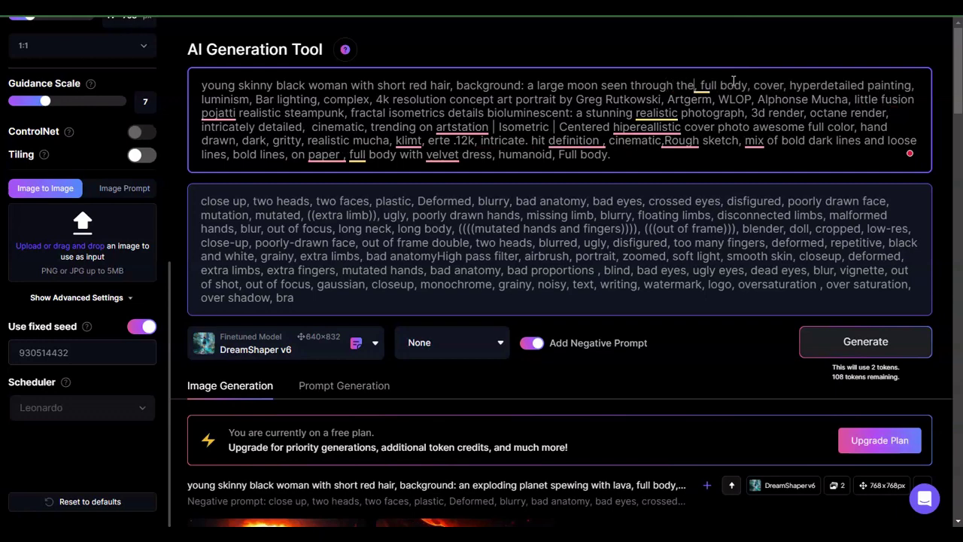
type(" glass o ")
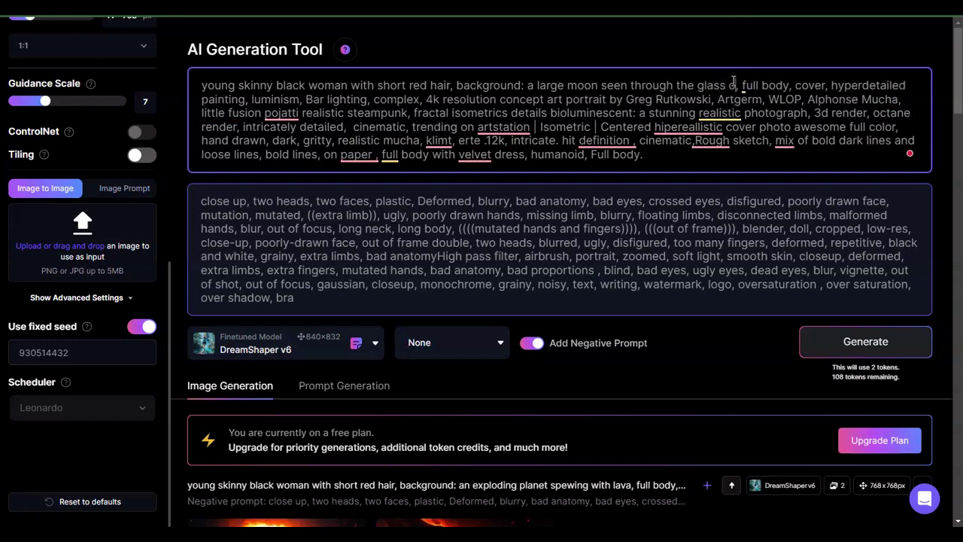
type("f a space")
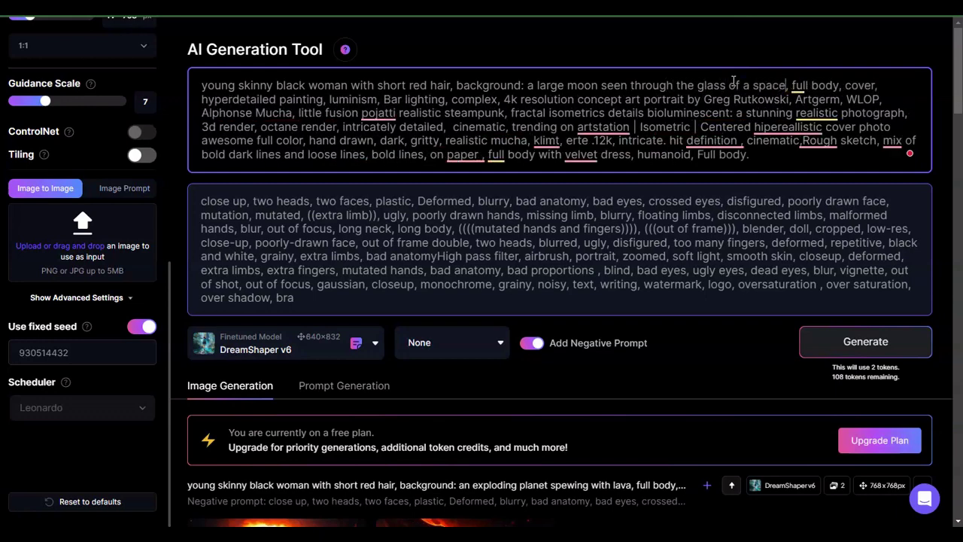
type(" station")
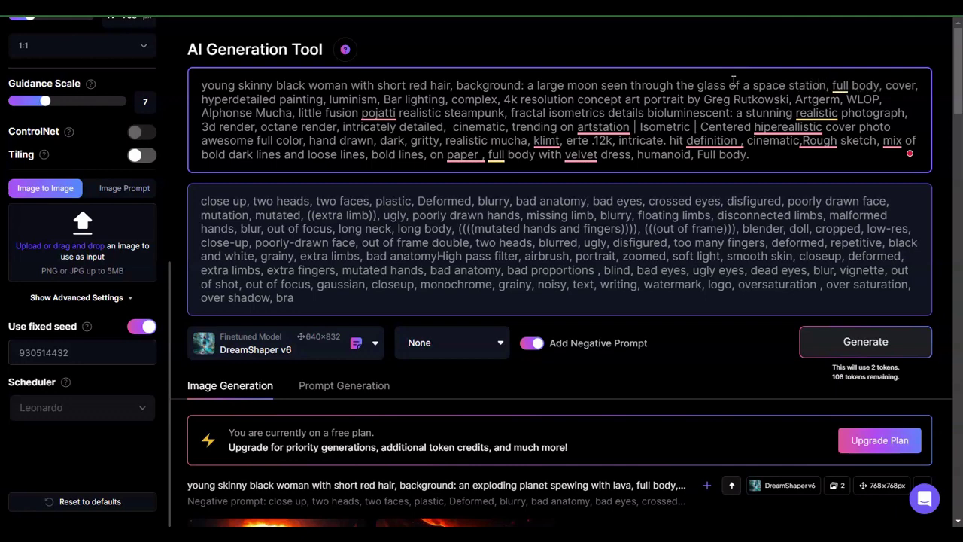
left_click(892, 343)
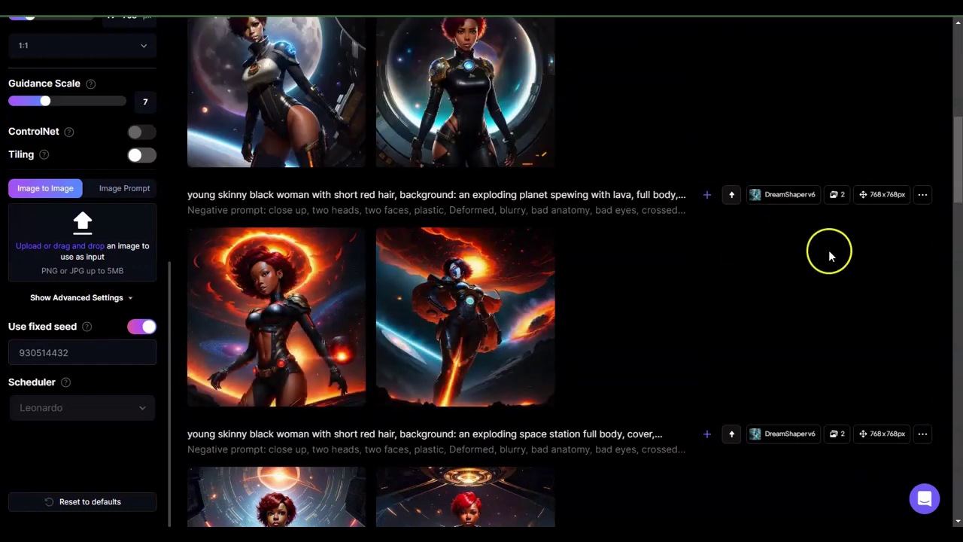
- Scroll the feed to compare the finished moon-background images with earlier generations
mouse_move(957, 181)
left_mouse_down()
mouse_move(959, 198)
mouse_move(960, 178)
mouse_move(958, 190)
left_mouse_up()
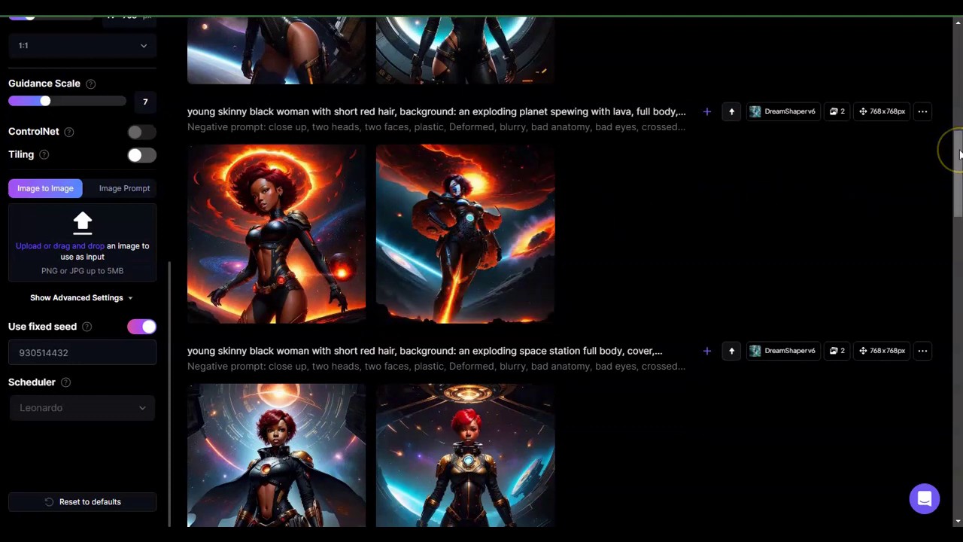
left_click_drag(959, 154, 959, 128)
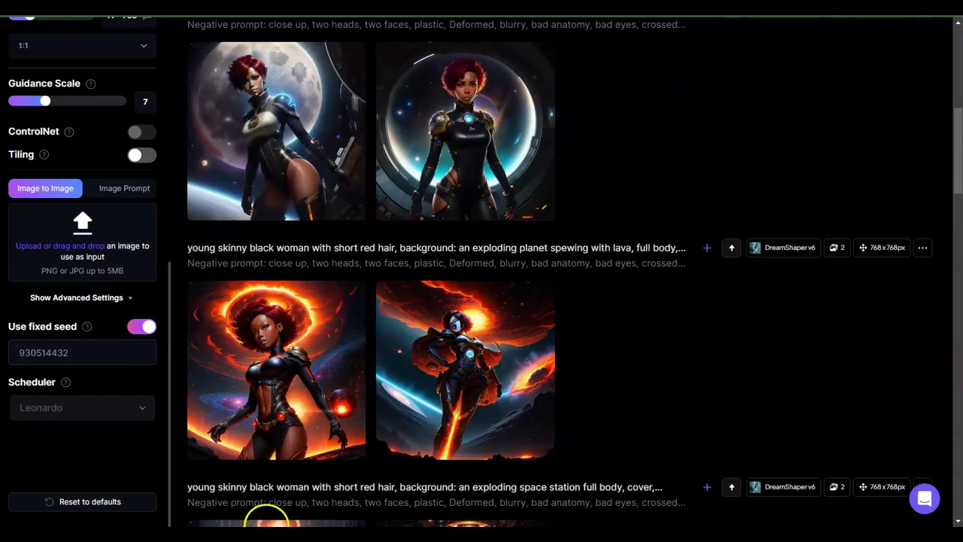
left_click_drag(958, 172, 957, 148)
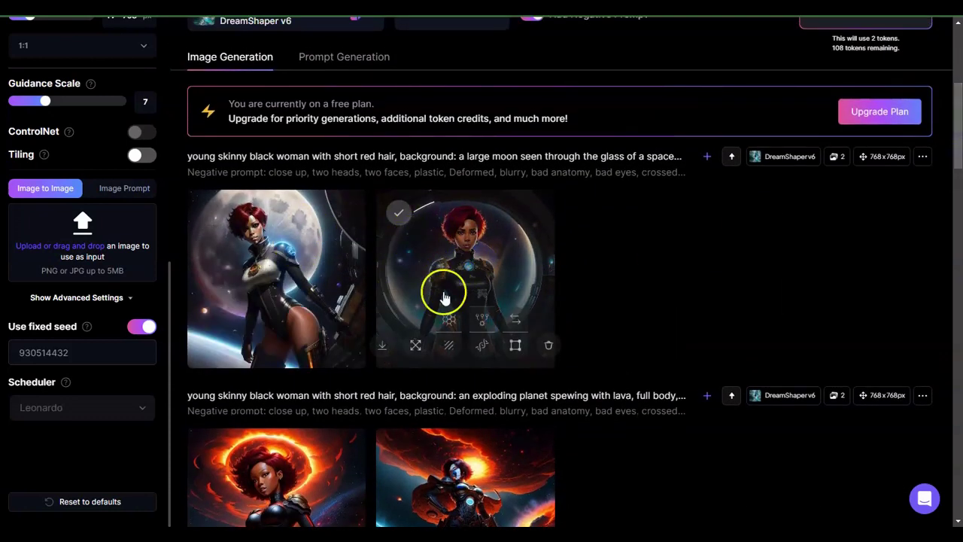
left_click(540, 258)
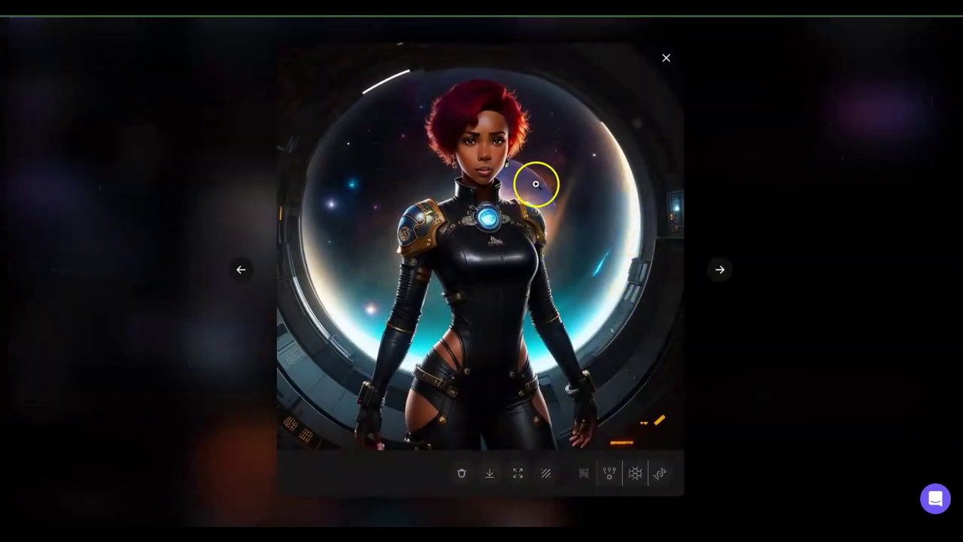
left_click(242, 268)
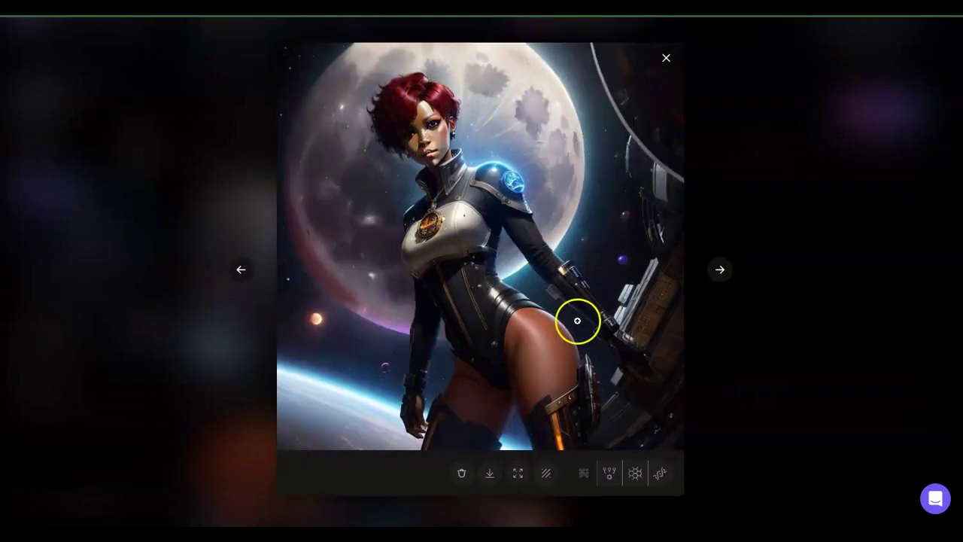
left_click(666, 58)
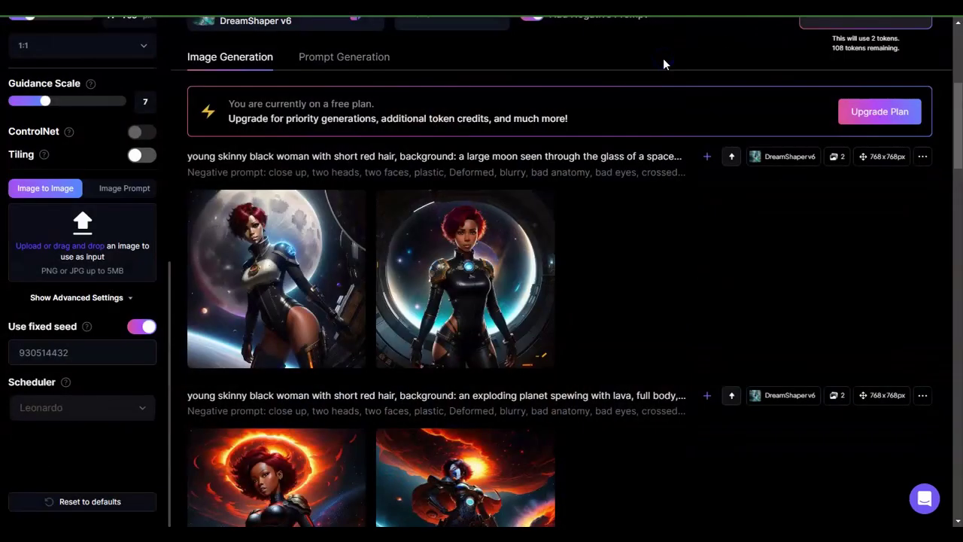